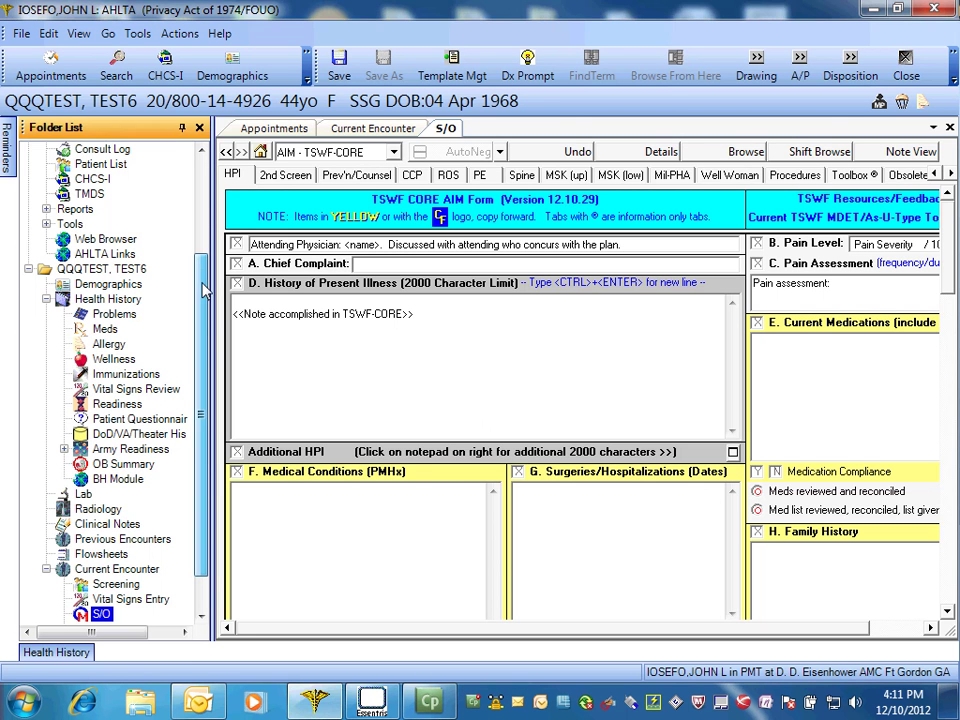
Step: Open CHCS-I from the desktop folder list and accept the DoD notice and consent banner
left_click_drag(204, 289, 212, 192)
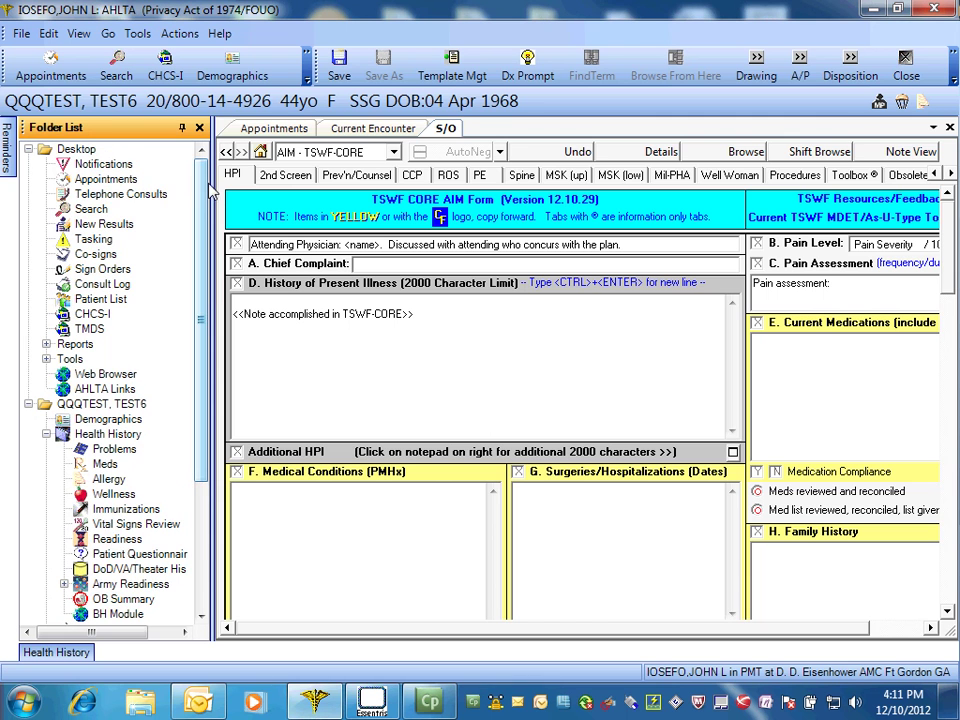
left_click(92, 314)
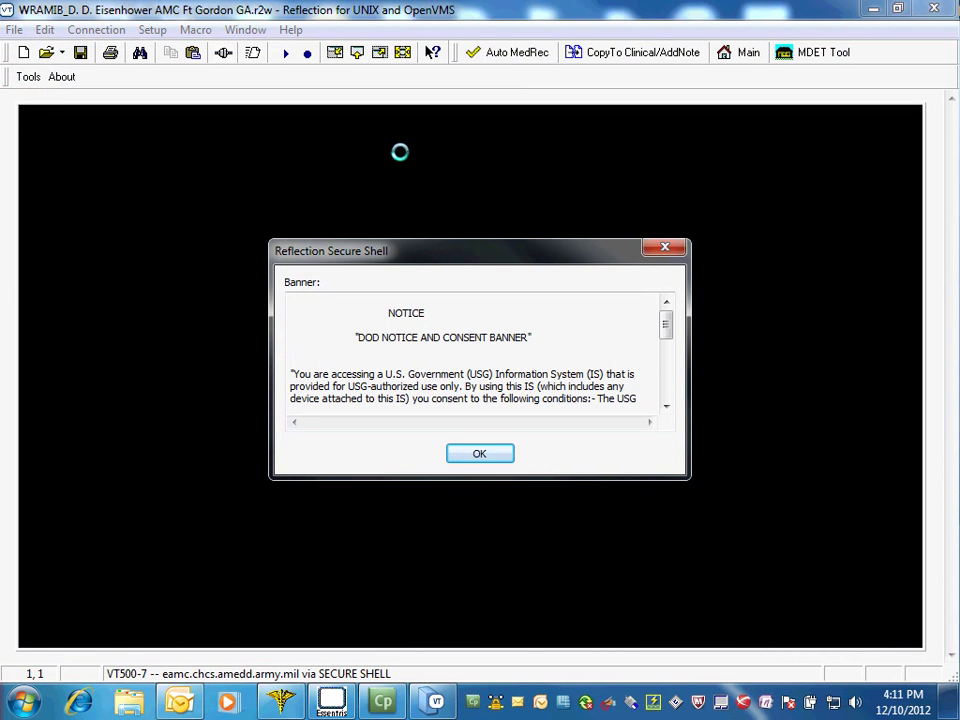
key("Return")
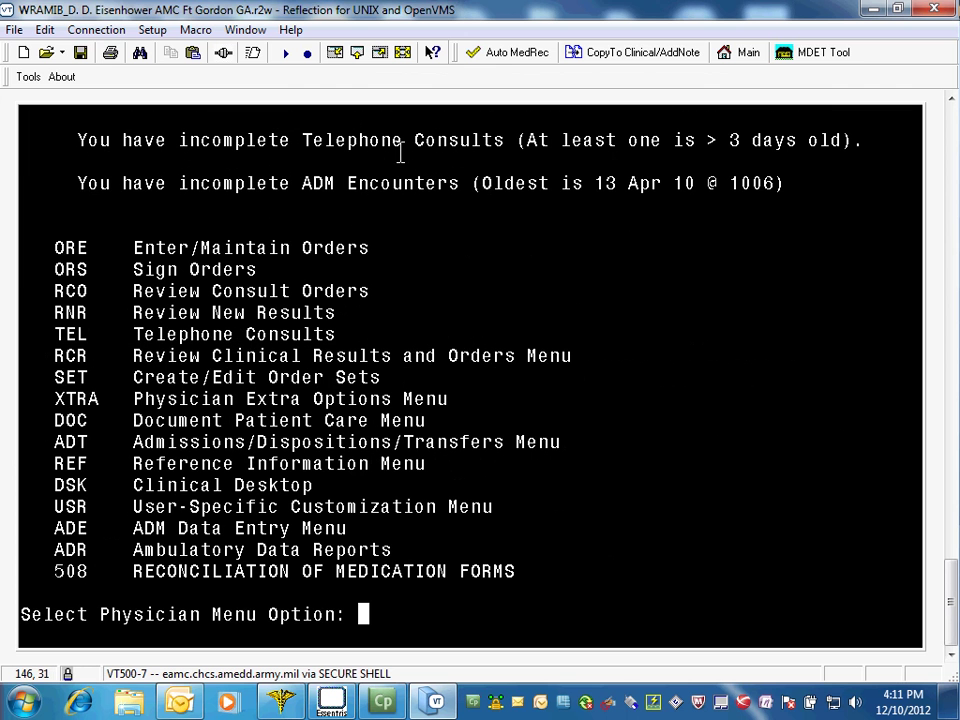
Step: Run Auto MedRec, look up the pharmacy test patient by name and choose the second match
left_click(510, 58)
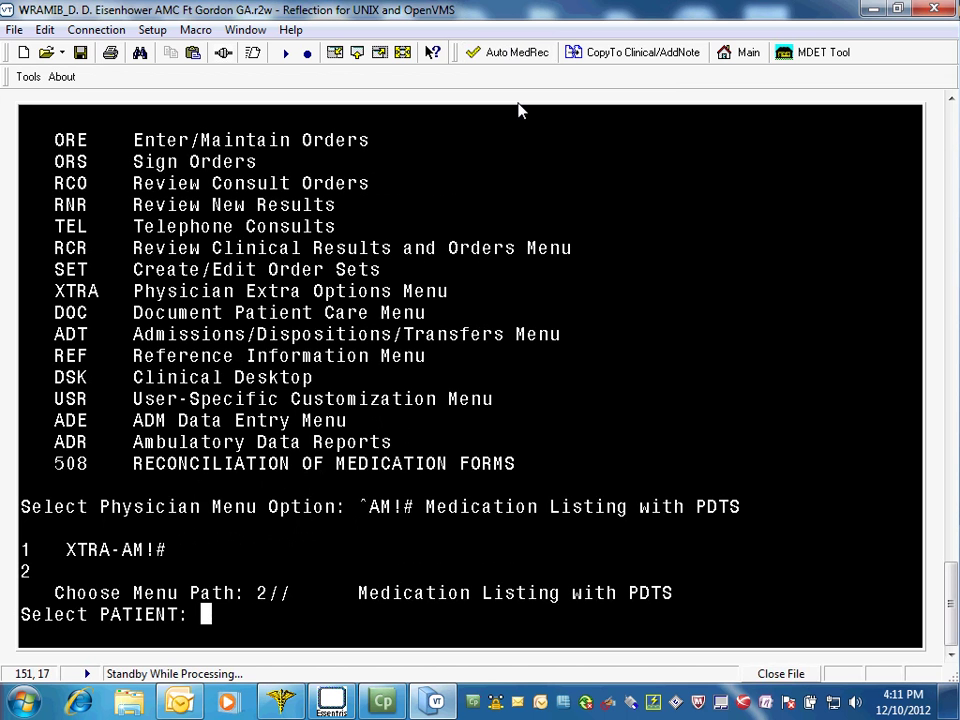
type("tese")
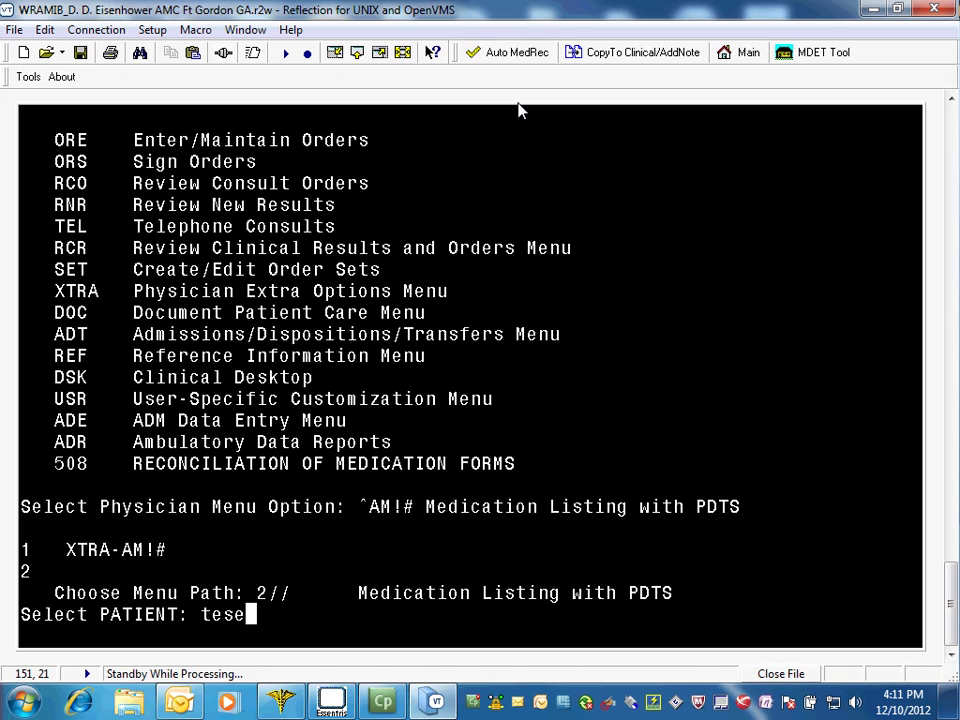
type(",")
key("BackSpace")
key("BackSpace")
key("BackSpace")
type("t")
key("BackSpace")
type("st,pharm")
key("Return")
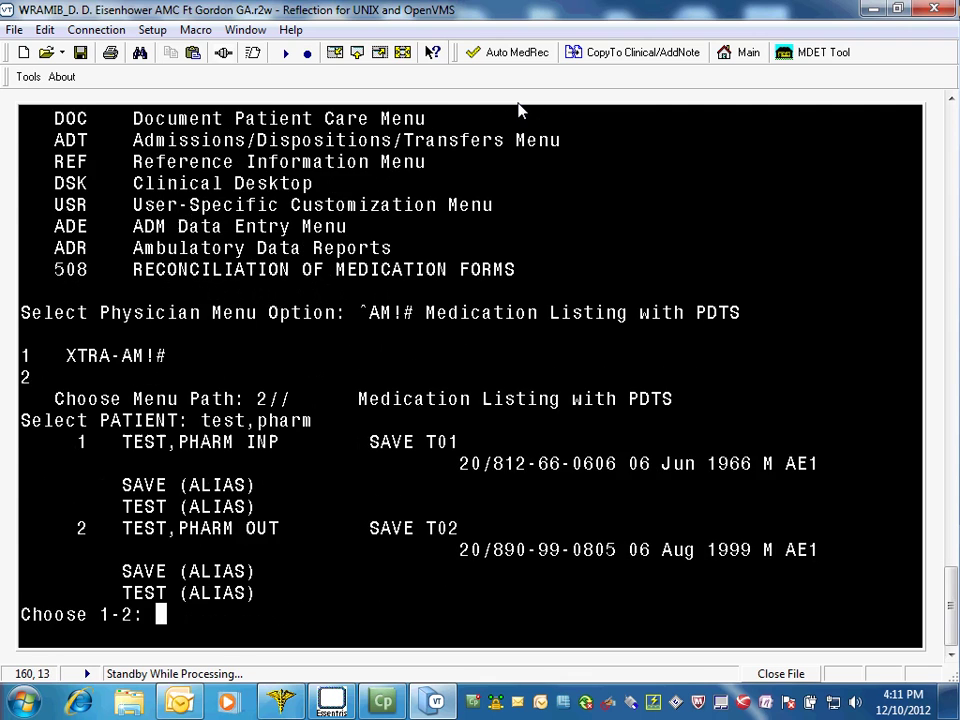
type("2")
key("Return")
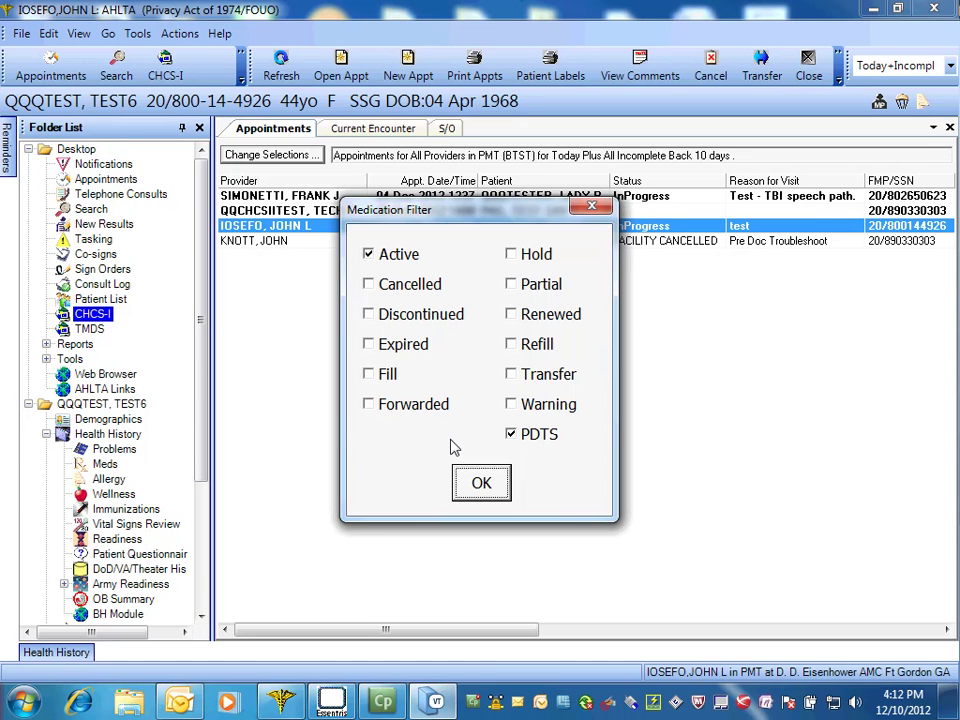
Step: Apply the medication filter with only Active and PDTS selected
left_click_drag(488, 214, 496, 246)
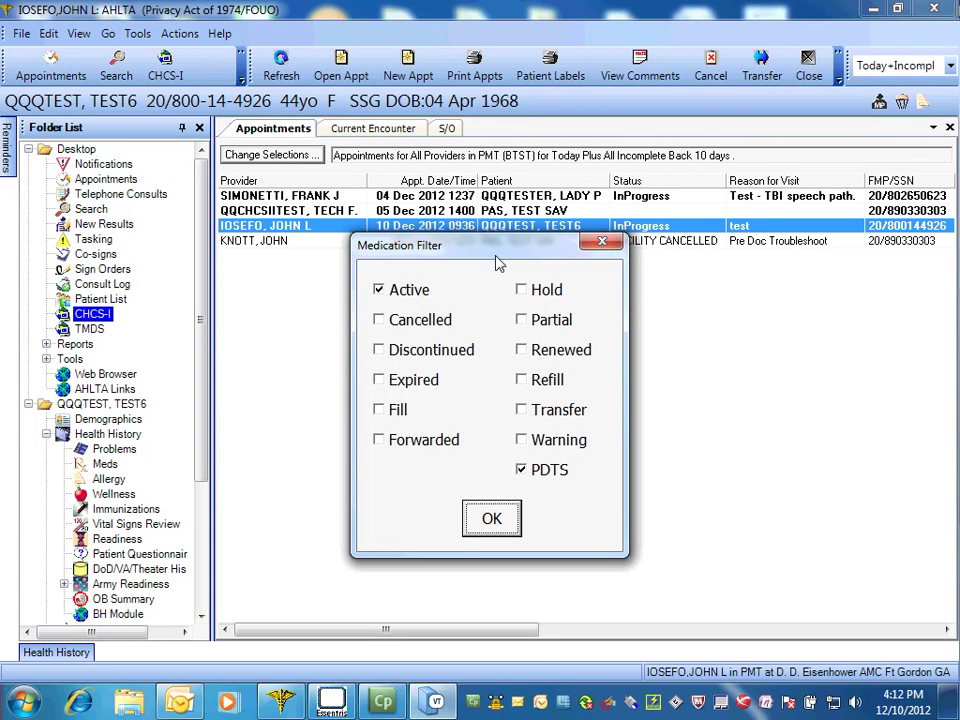
left_click_drag(498, 250, 497, 216)
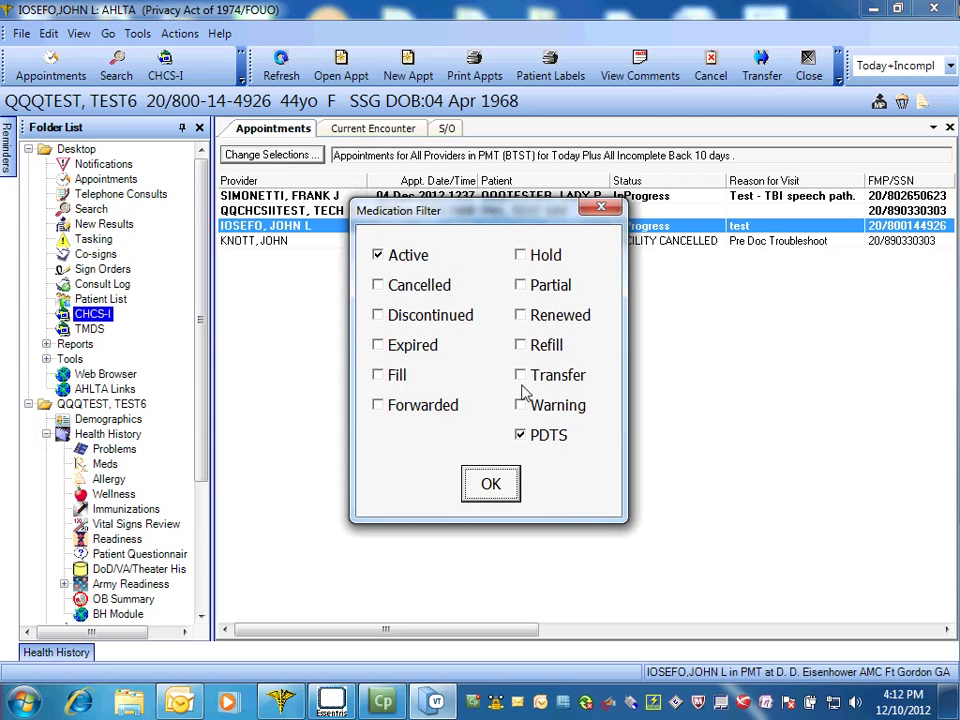
left_click(490, 483)
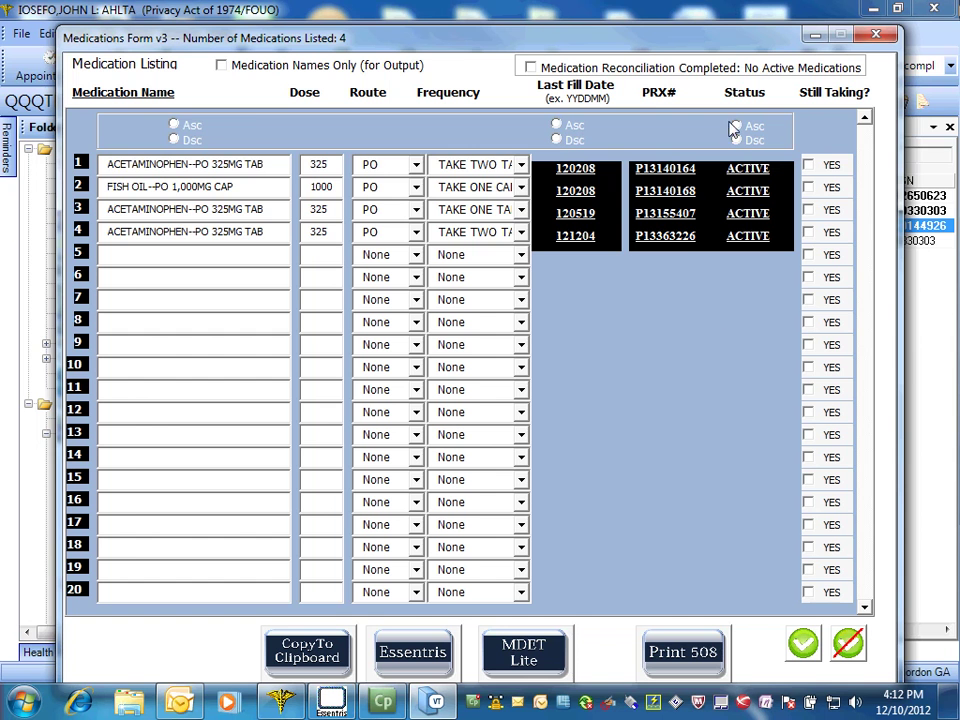
Step: Sort the medication list by medication name, trying descending order before returning to ascending
left_click(180, 126)
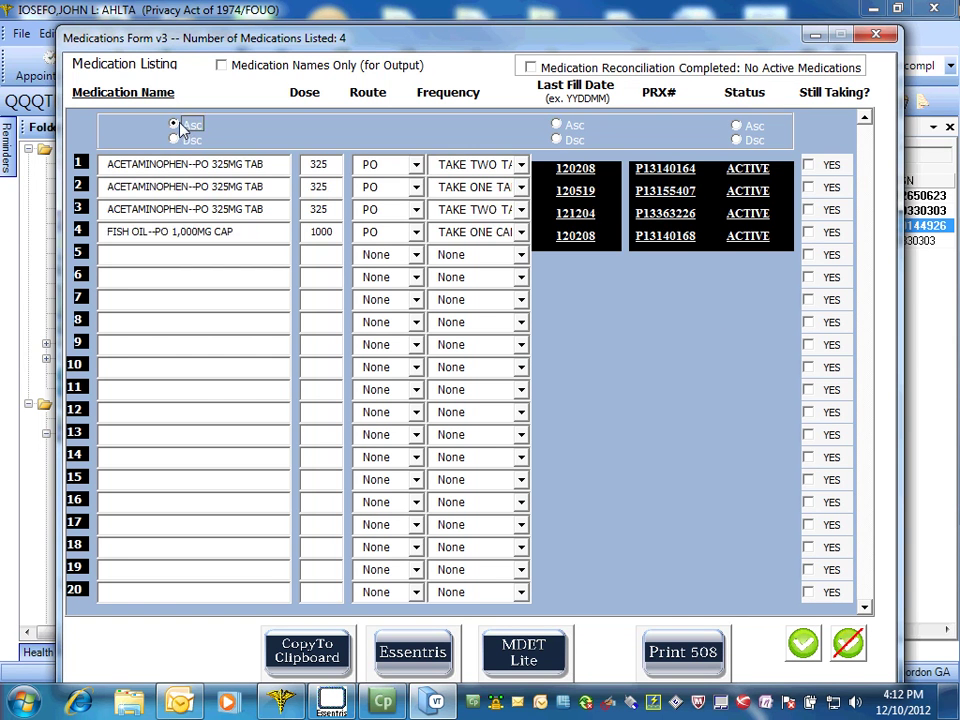
left_click(176, 139)
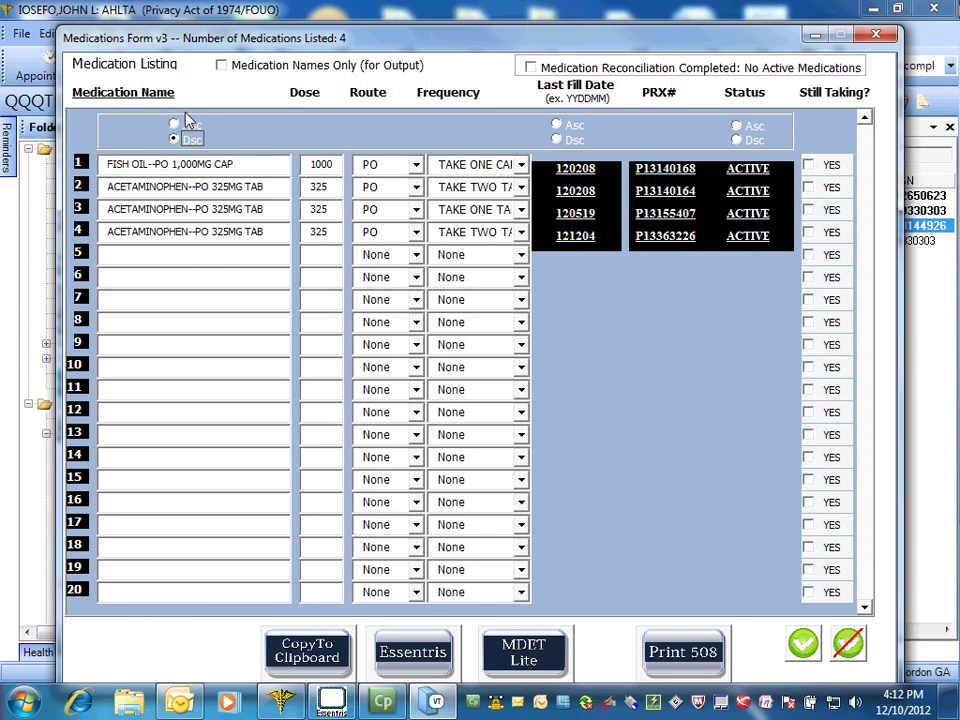
left_click(177, 125)
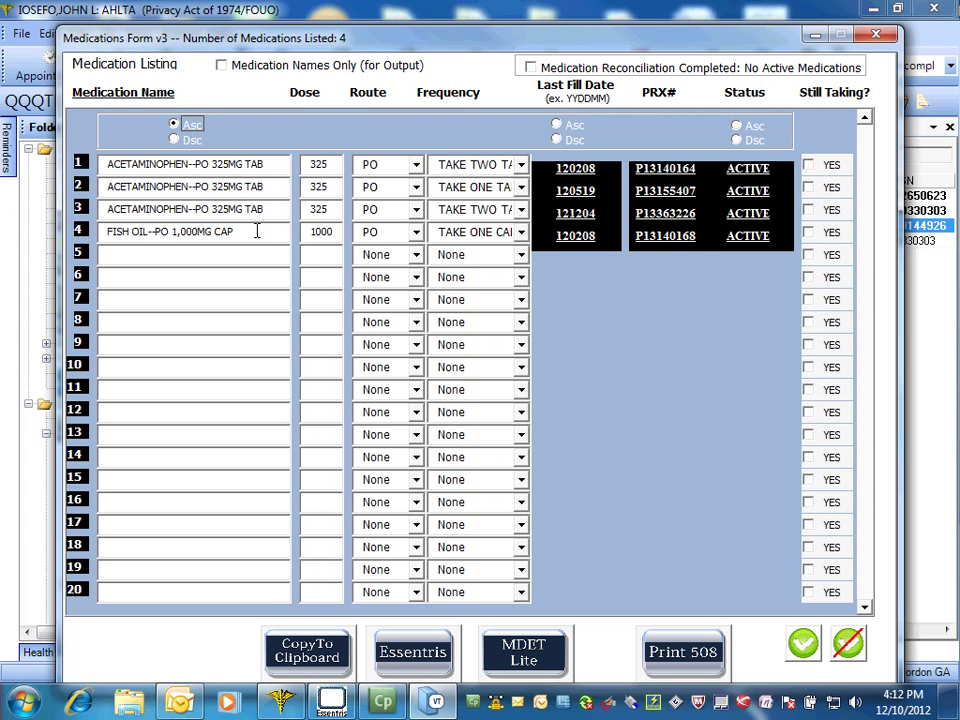
Step: Sort the medications by last fill date in ascending order and mark the first medication as still taking
left_click(556, 124)
left_click(560, 140)
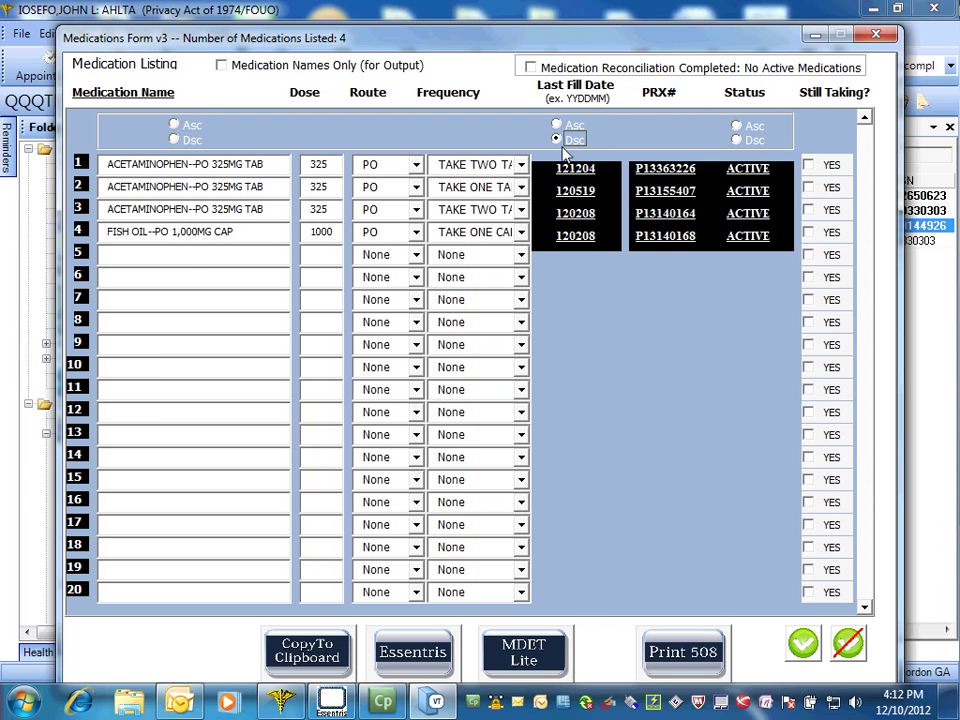
left_click(562, 124)
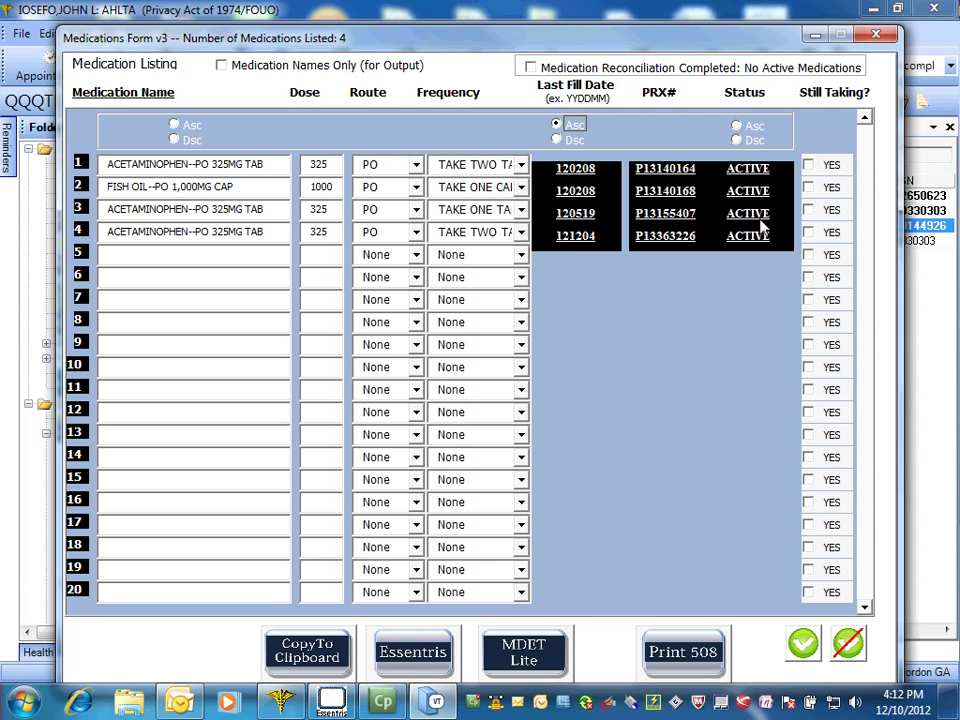
left_click(809, 166)
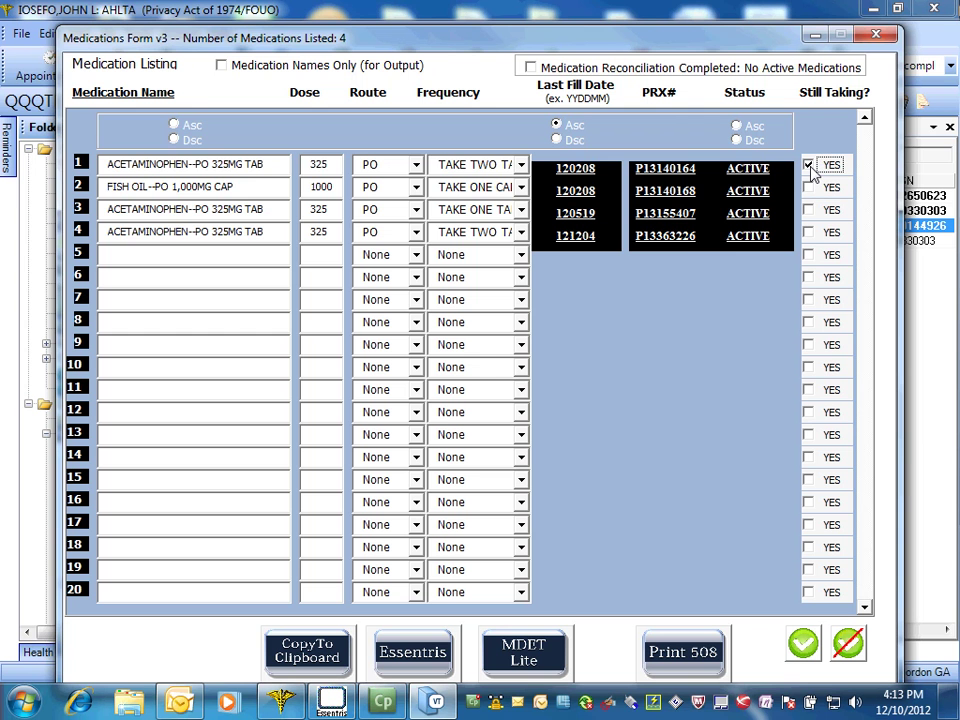
Step: Sort the list by medication name in ascending order and set the fish oil dose to 500
left_click(176, 125)
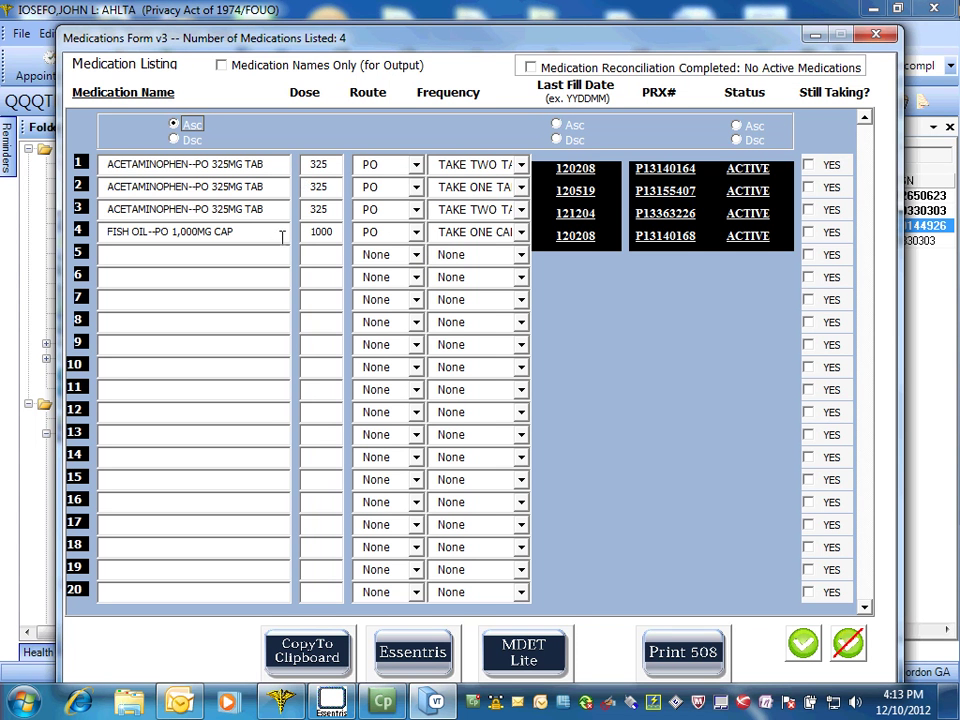
left_click(336, 233)
key("BackSpace")
key("BackSpace")
key("BackSpace")
key("BackSpace")
type("500")
Step: Change the strength in the fish oil medication name to 500MG and set its route to "By mouth"
left_click(180, 232)
key("Delete")
key("BackSpace")
key("BackSpace")
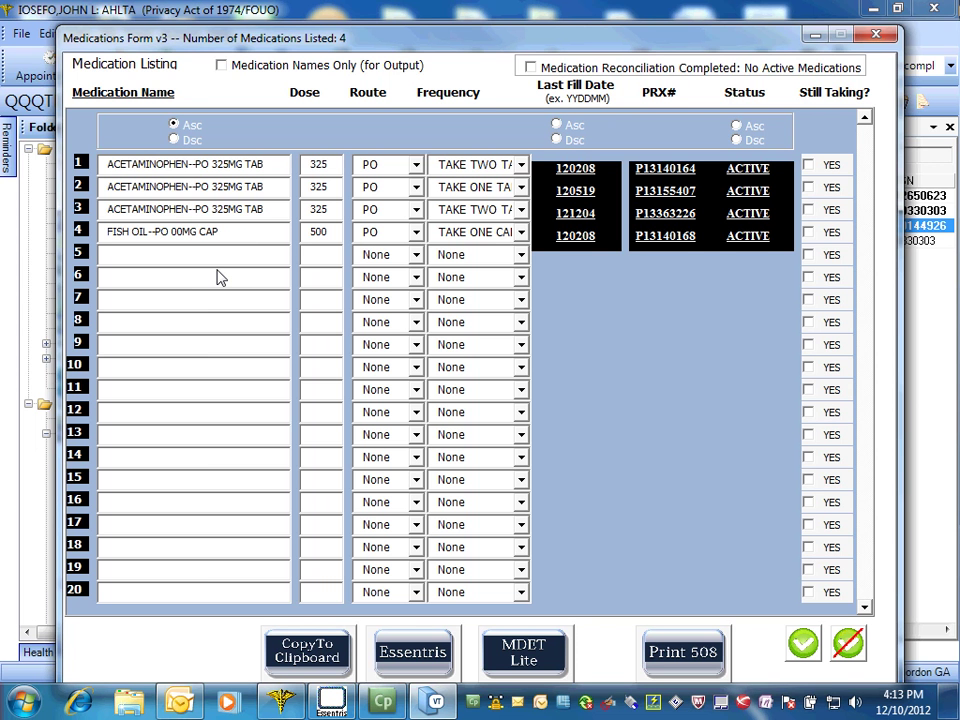
type("5")
left_click(372, 232)
type("By mouth")
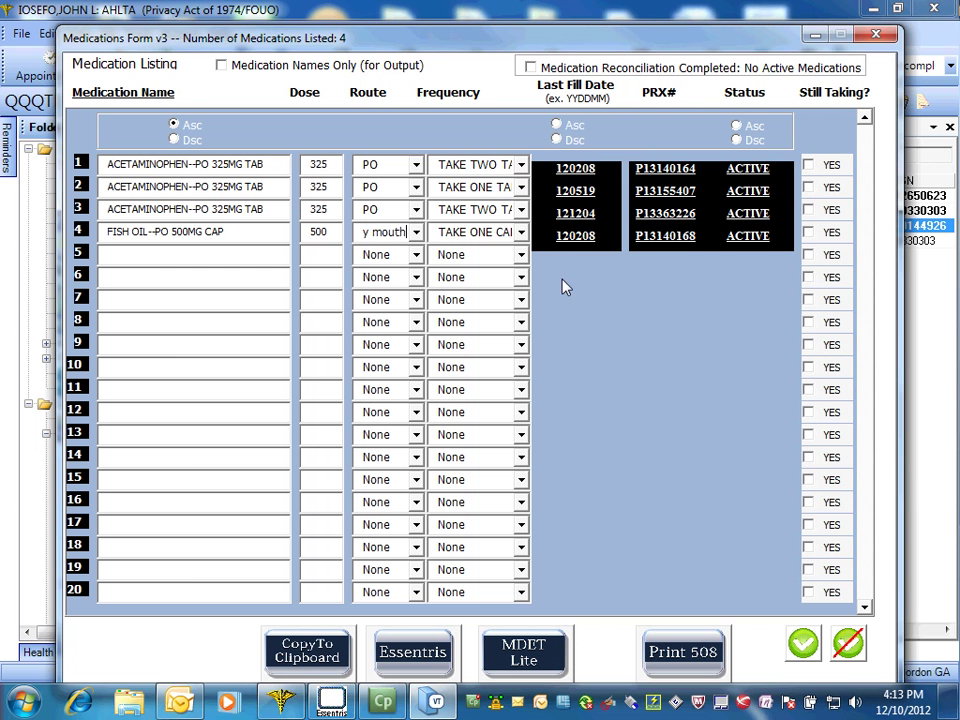
Step: Add Tylenol in row 5 of the medication list with dose 100 and route "By mouth"
left_click(126, 258)
type("Tylenol")
key("Tab")
type("5")
key("BackSpace")
type("100")
key("Tab")
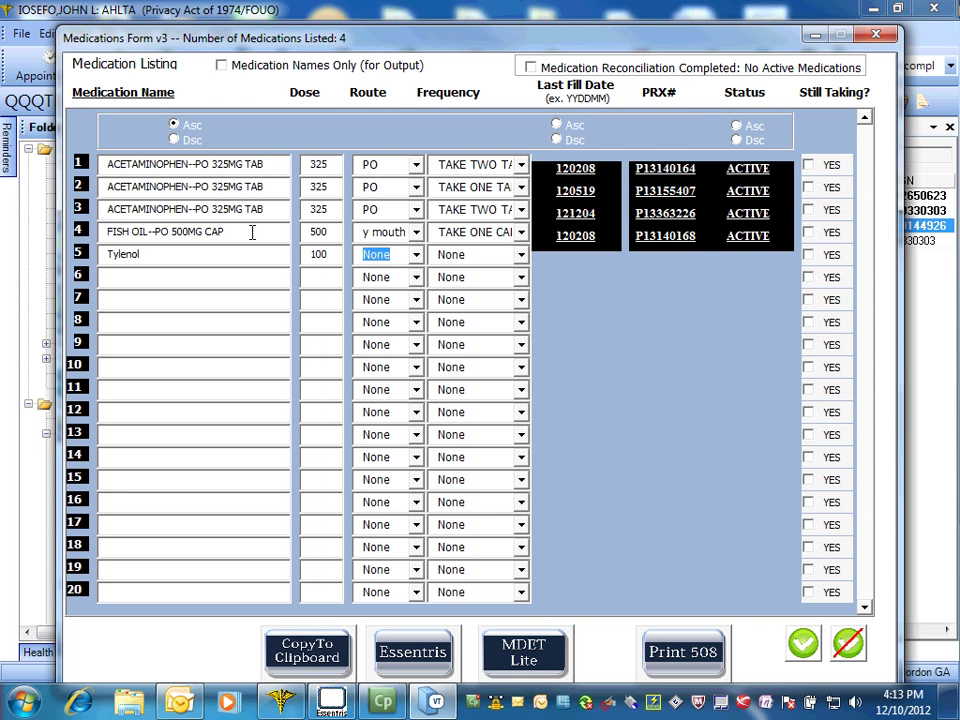
type("By mouth")
Step: Mark all five listed medications as still taking
left_click(808, 165)
left_click(809, 188)
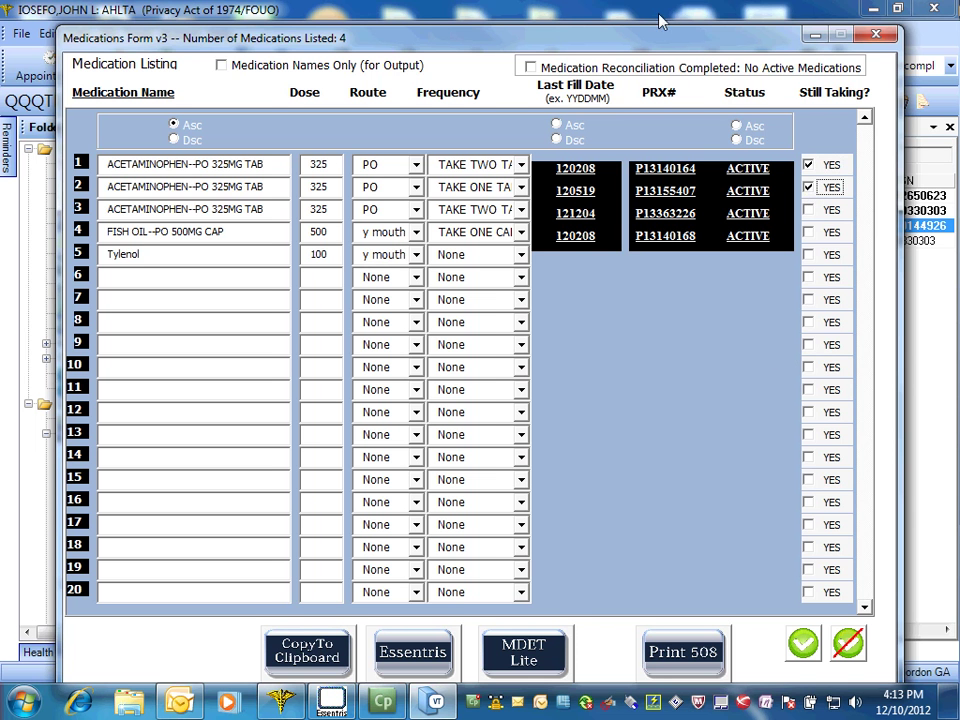
mouse_move(655, 41)
left_mouse_down()
mouse_move(660, 12)
mouse_move(655, 25)
left_mouse_up()
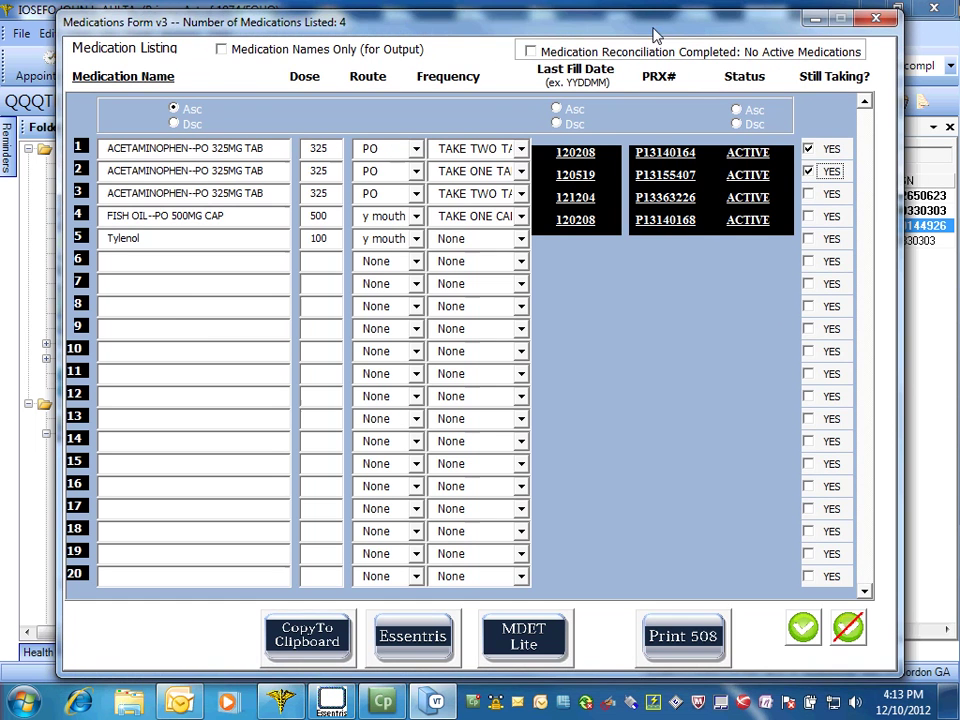
left_click(803, 628)
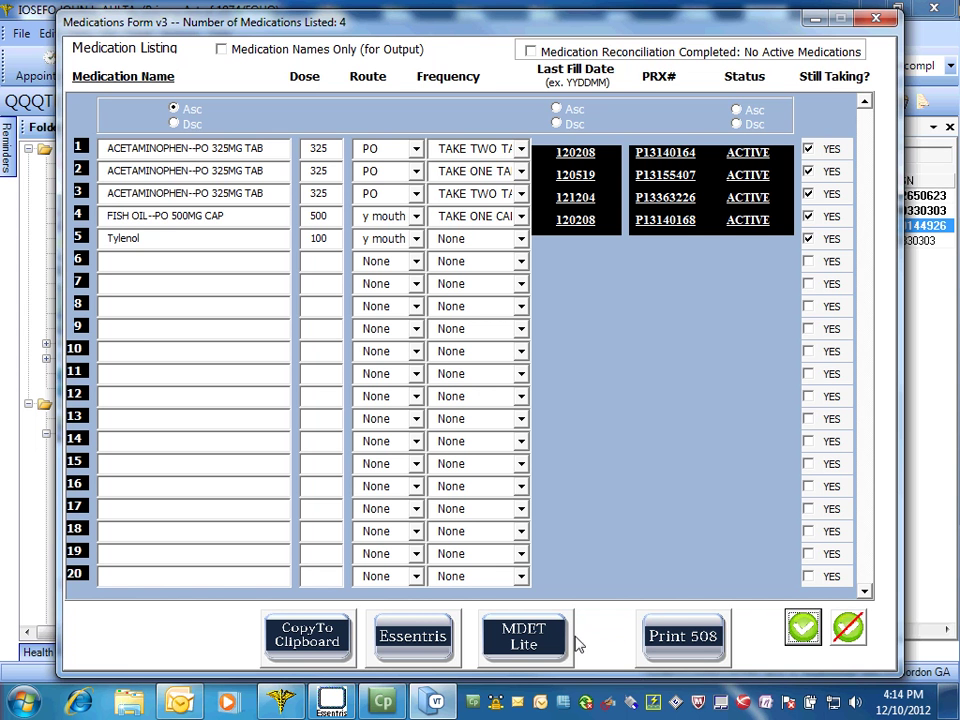
Step: Send the medication list to MDET Lite and review the Current Medication text
left_click(525, 636)
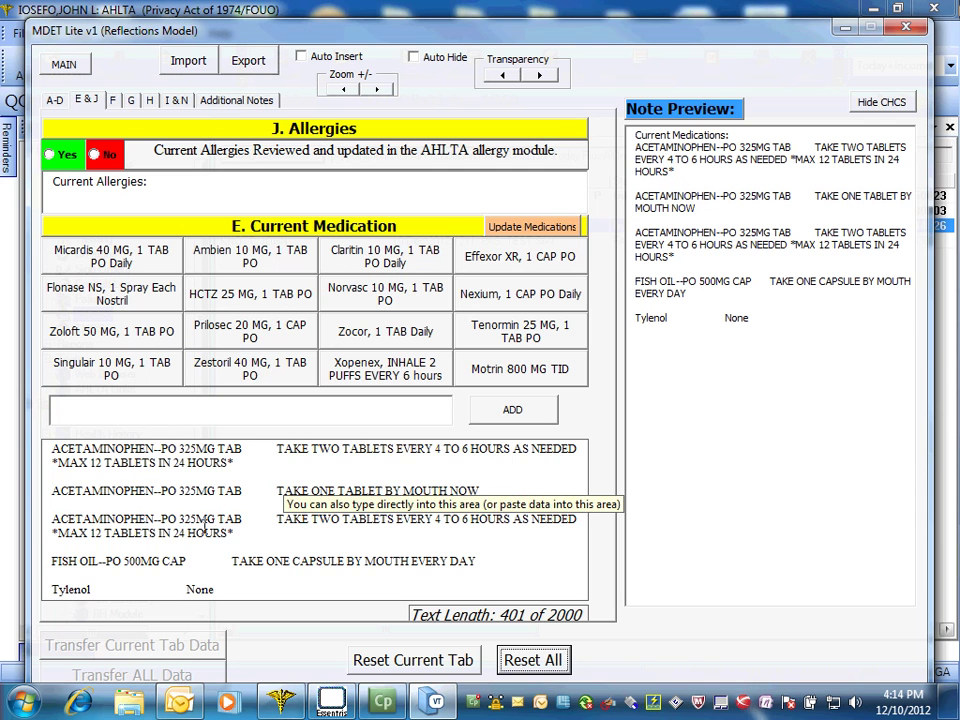
scroll(358, 512, "down", 1)
left_click_drag(580, 540, 580, 478)
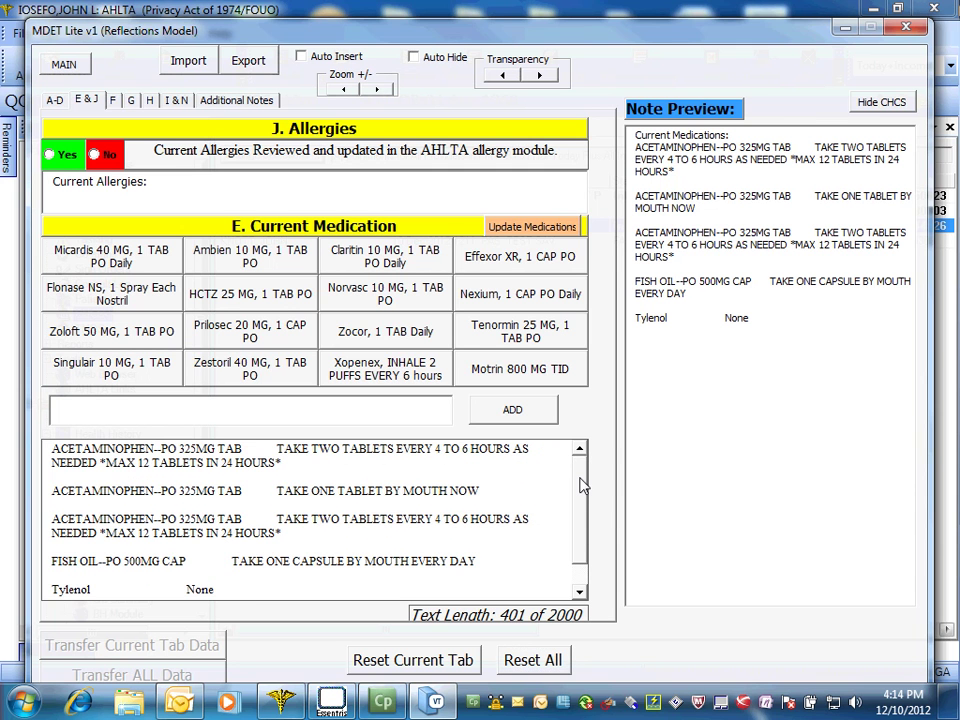